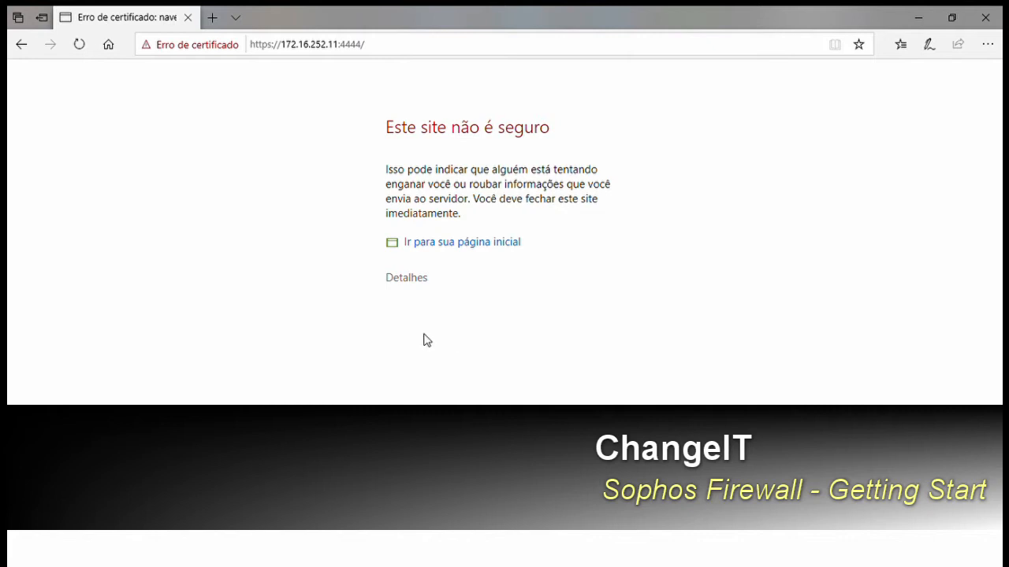
- Show the certificate error details in Edge and proceed to the firewall page anyway
click(409, 282)
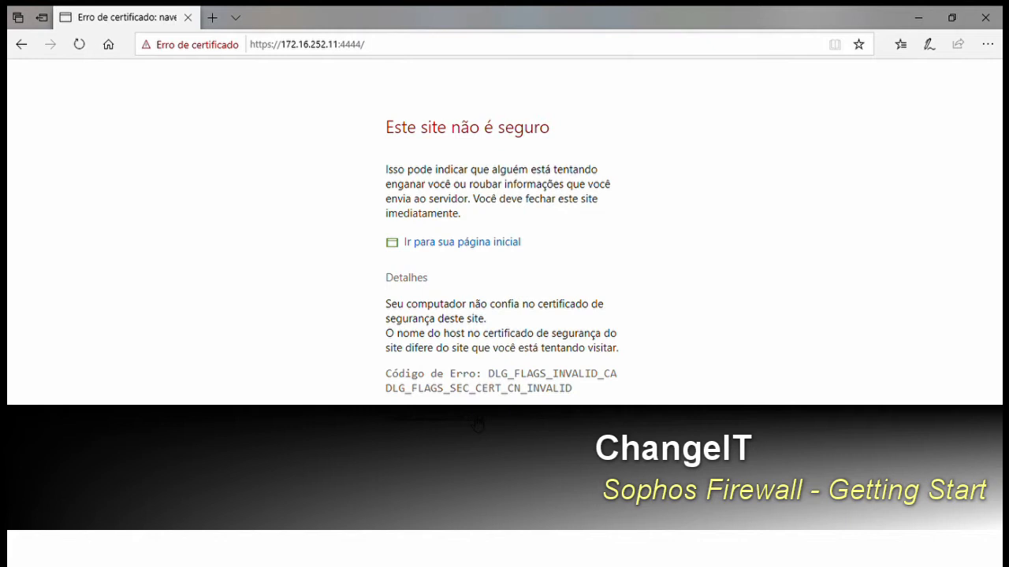
click(478, 425)
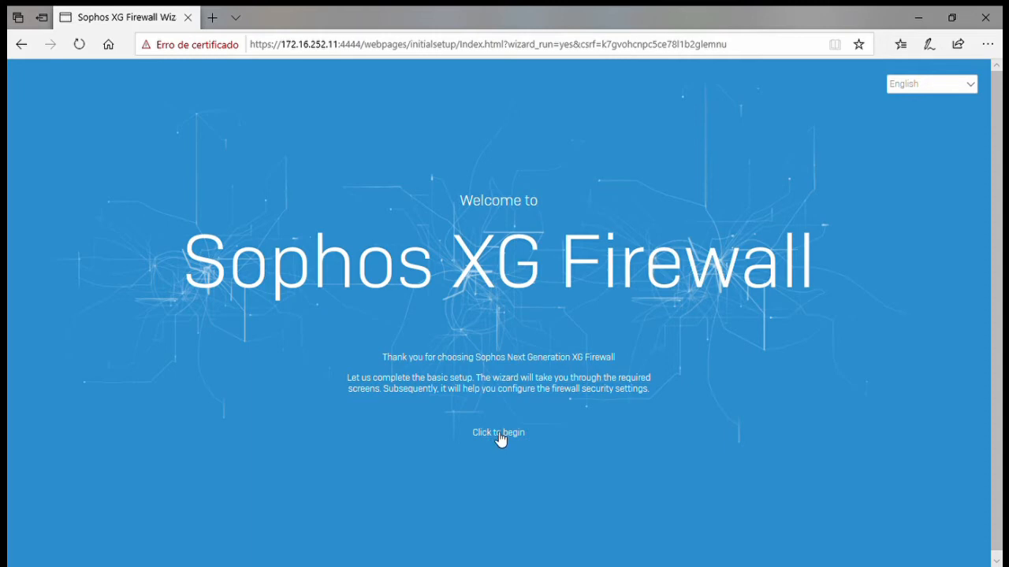
- Begin the wizard, enter and confirm the new admin password, and untick automatic firmware installation
click(499, 436)
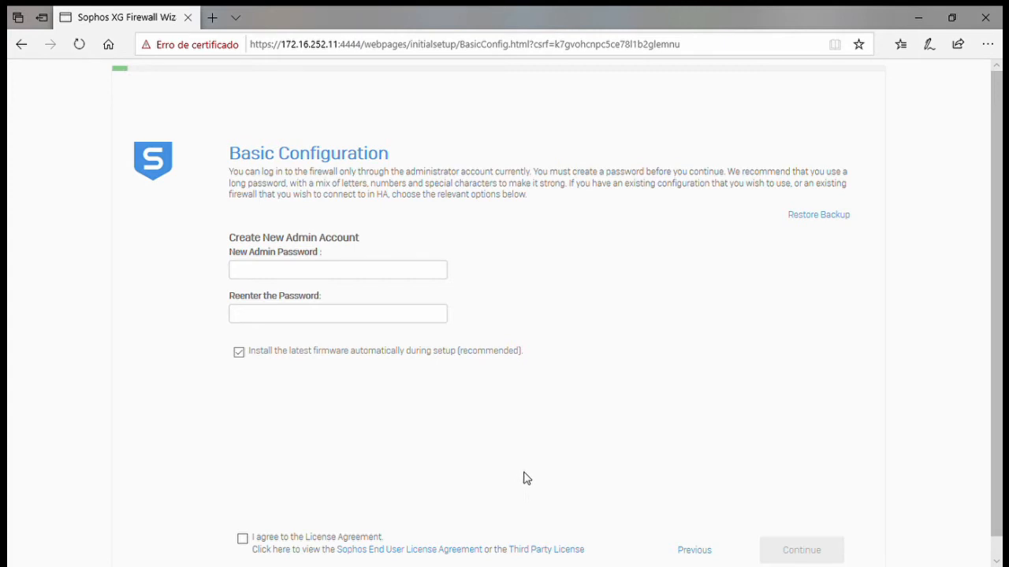
click(401, 276)
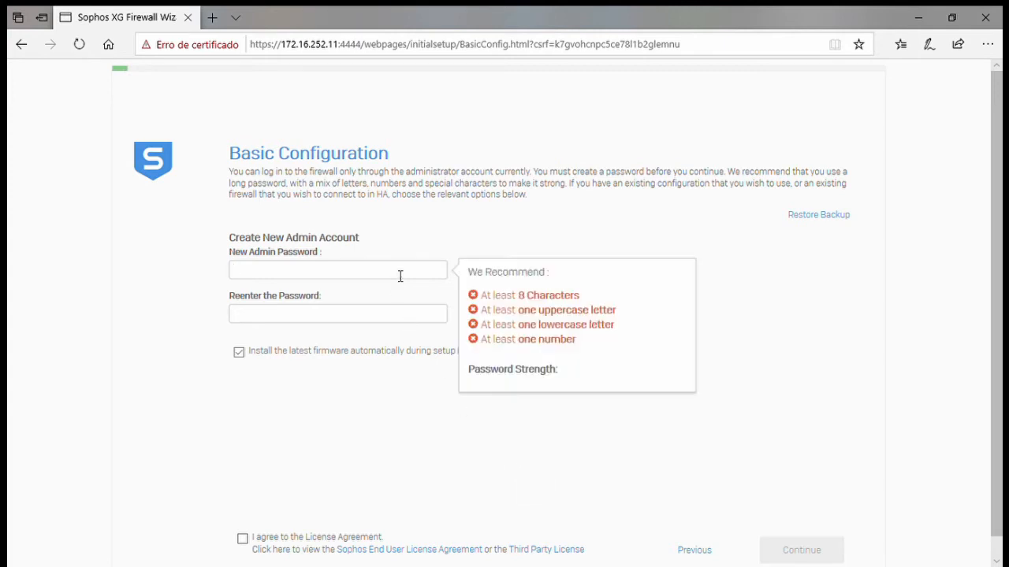
text(1Sophos)
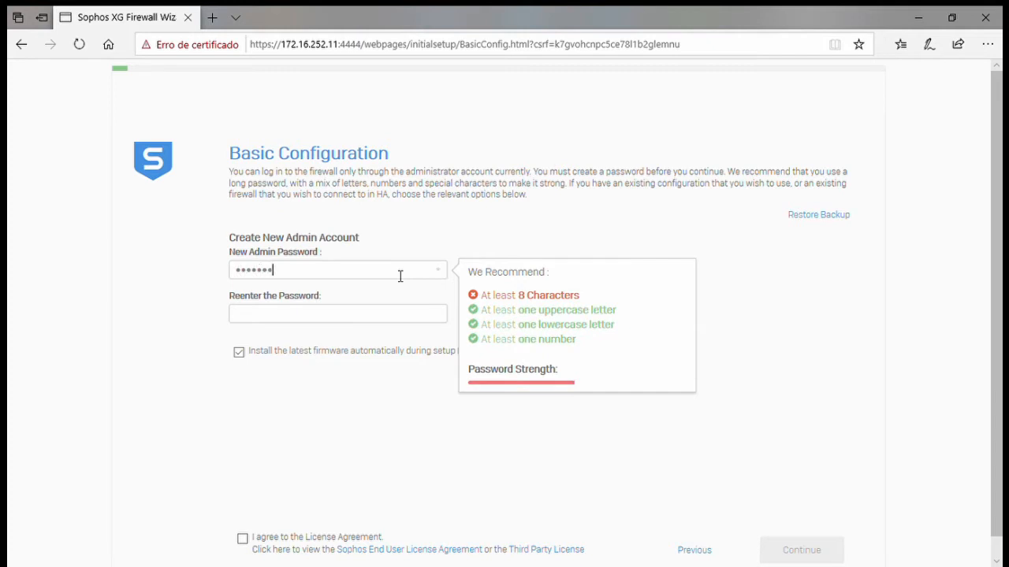
text(1)
click(378, 319)
text(1So)
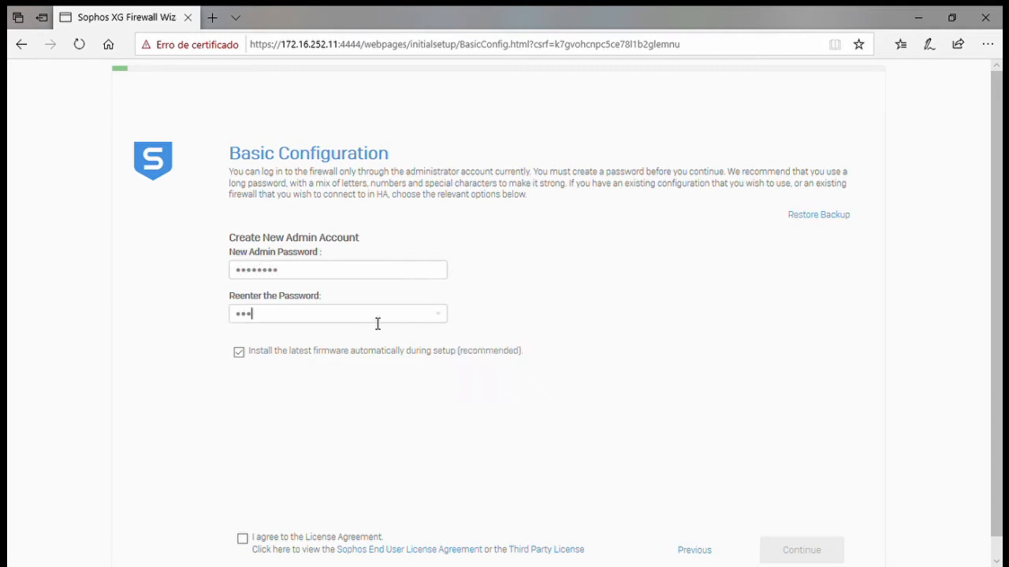
text(phos1)
drag(456, 352, 523, 357)
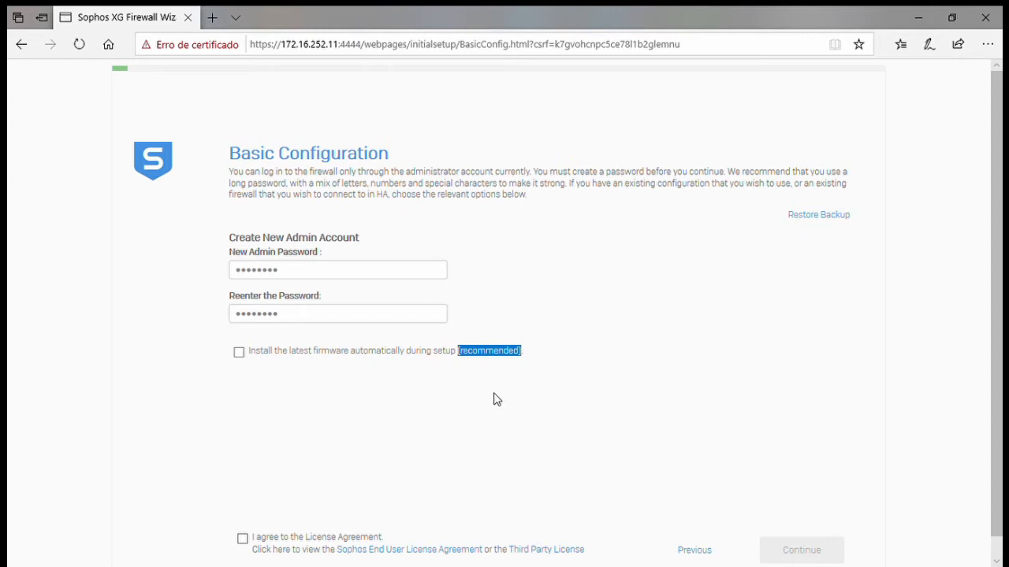
- Tick 'I agree to the License Agreement' on the Basic Configuration page
drag(763, 224, 857, 318)
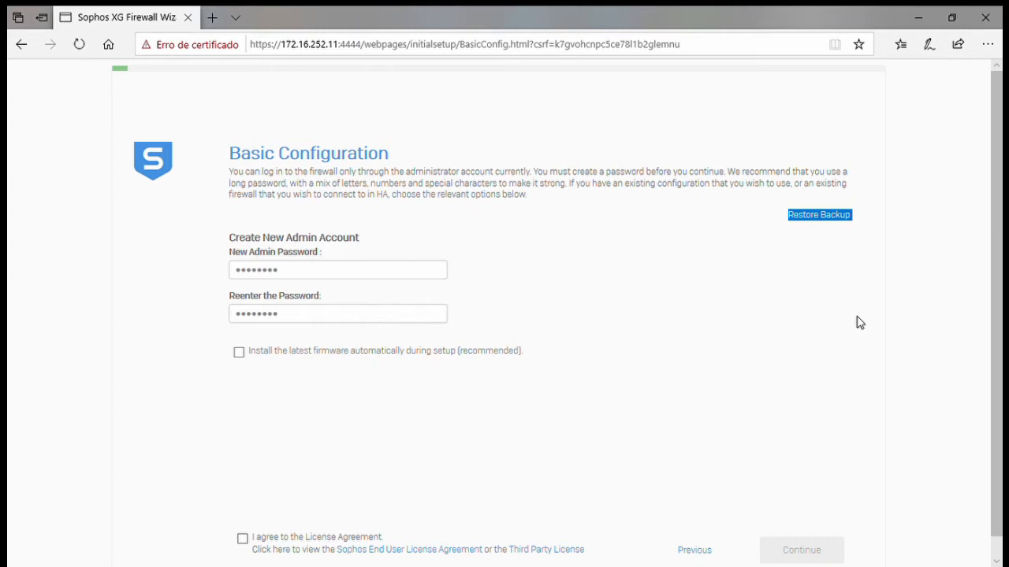
click(823, 346)
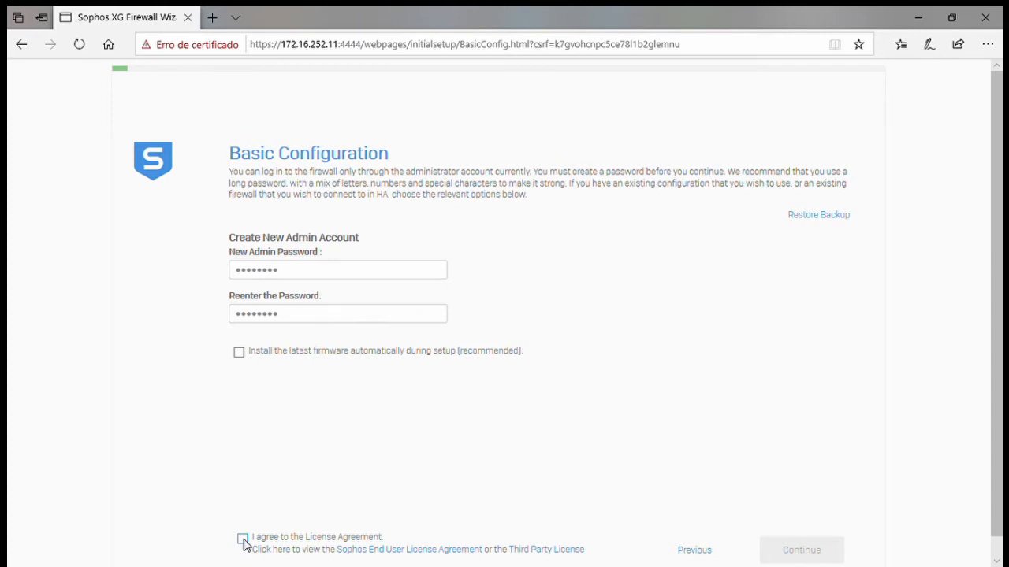
click(243, 540)
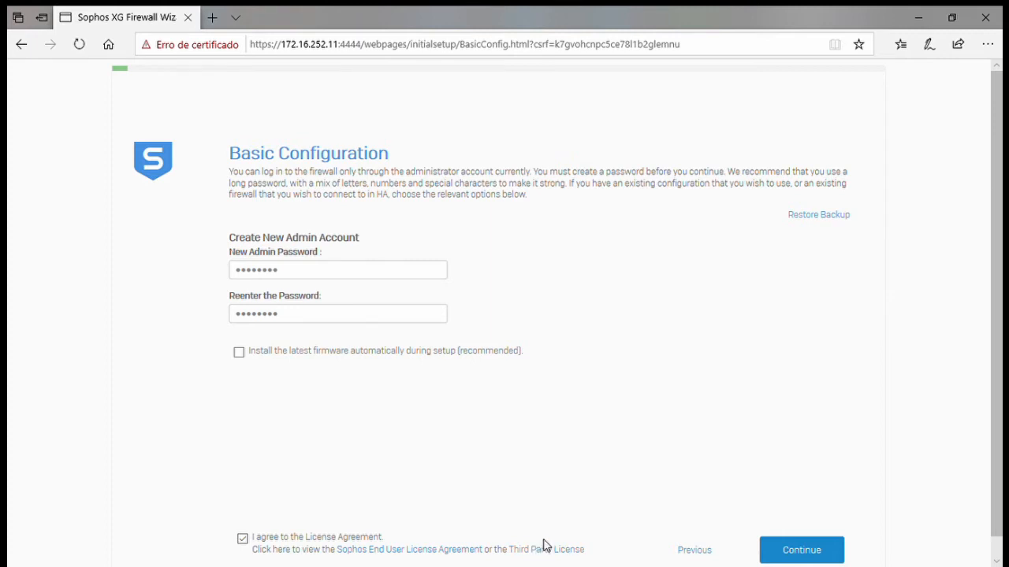
- Submit the admin account settings and choose 'Continue Offline' on the Internet Connection step
click(805, 547)
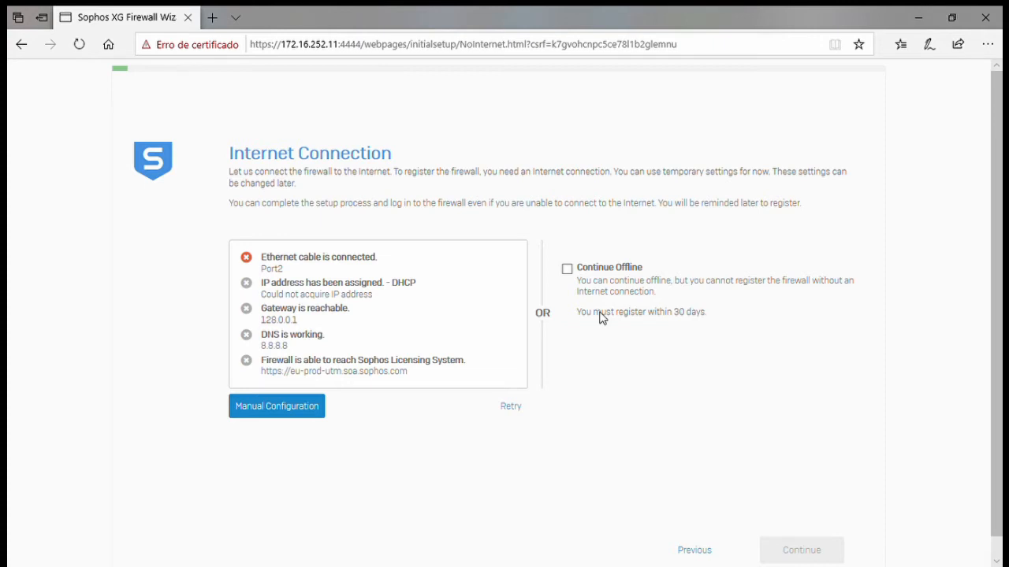
click(568, 271)
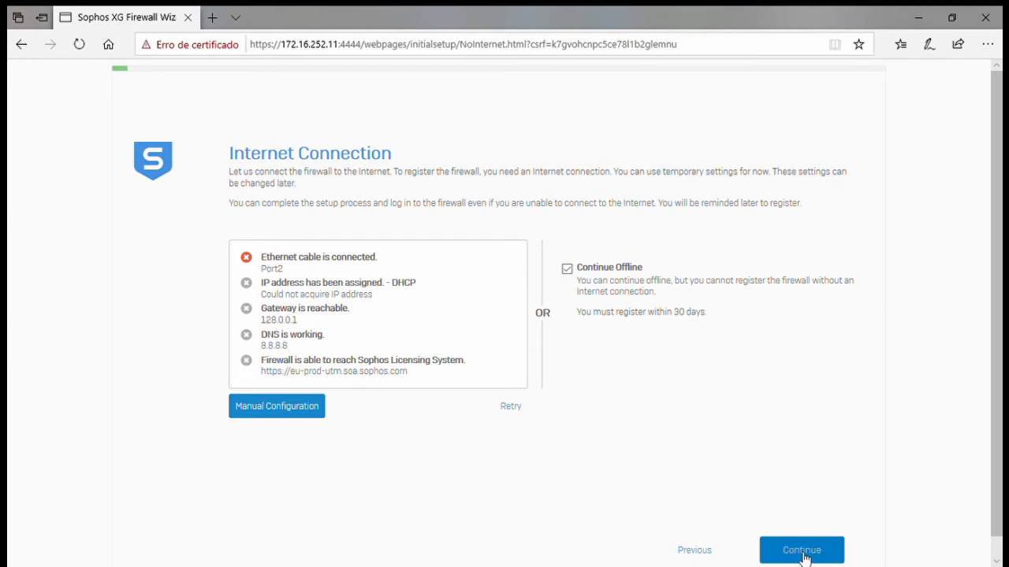
click(802, 552)
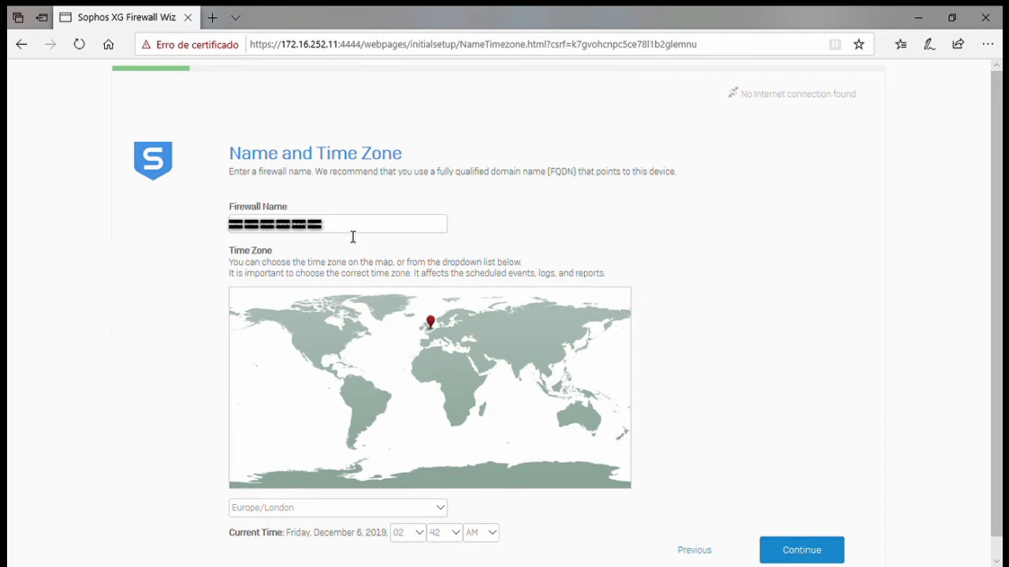
drag(349, 231, 203, 236)
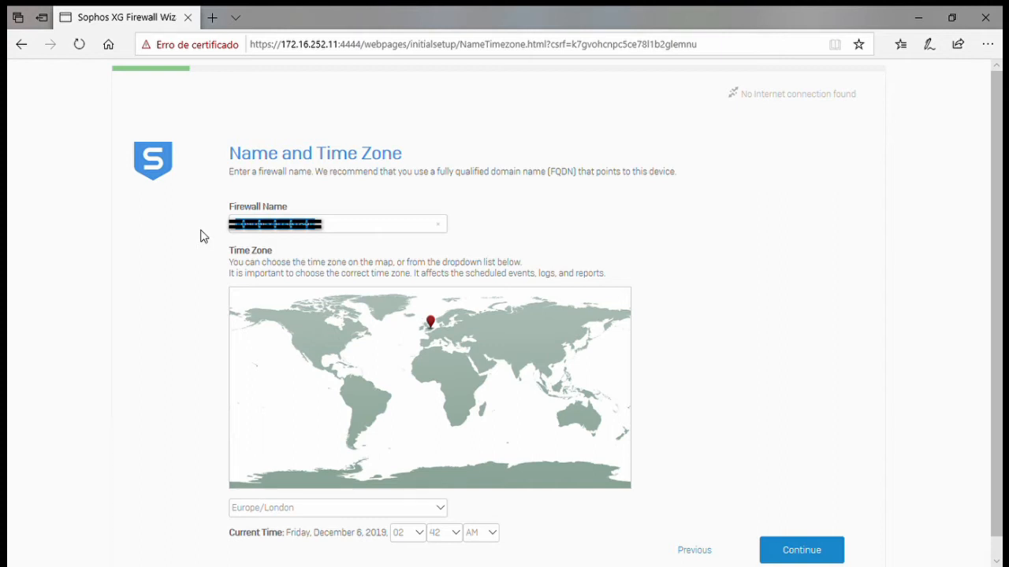
scroll(202, 236, down, 1)
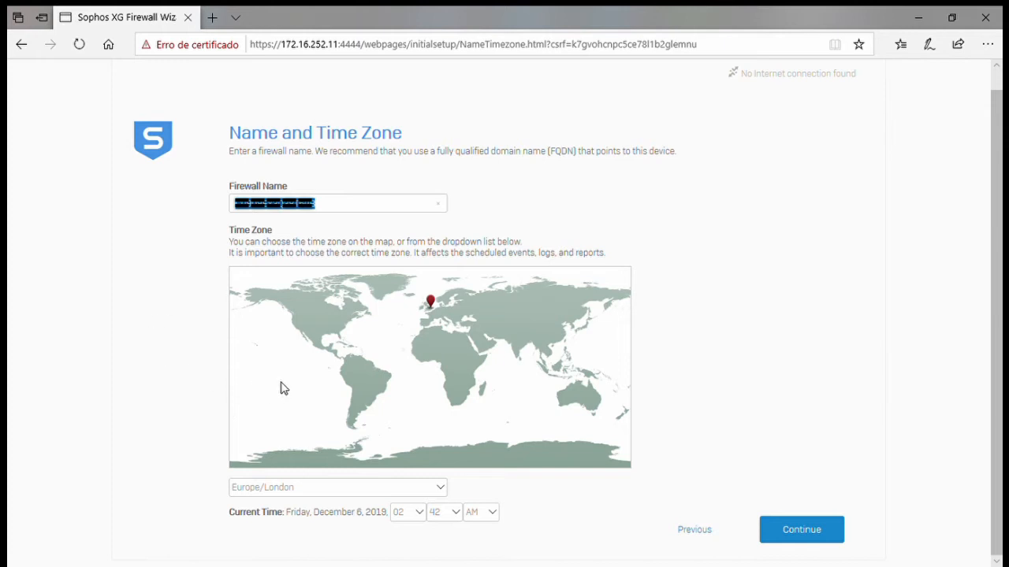
- Pick São Paulo on the map for the America/Sao_Paulo time zone and open the hour list
click(381, 396)
click(410, 514)
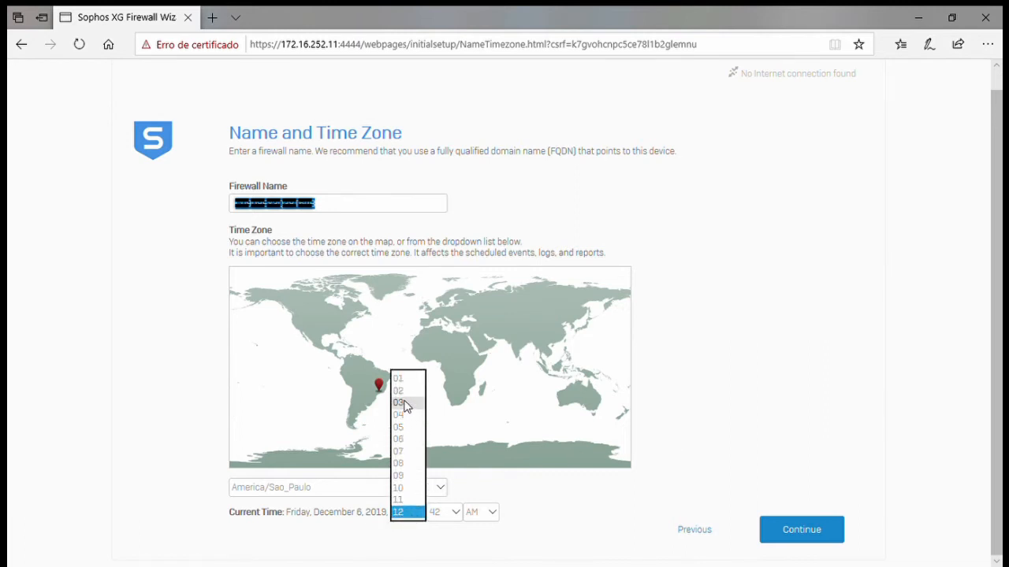
- Set the current time to 03:32 PM using the hour, minute and AM/PM dropdowns
click(404, 404)
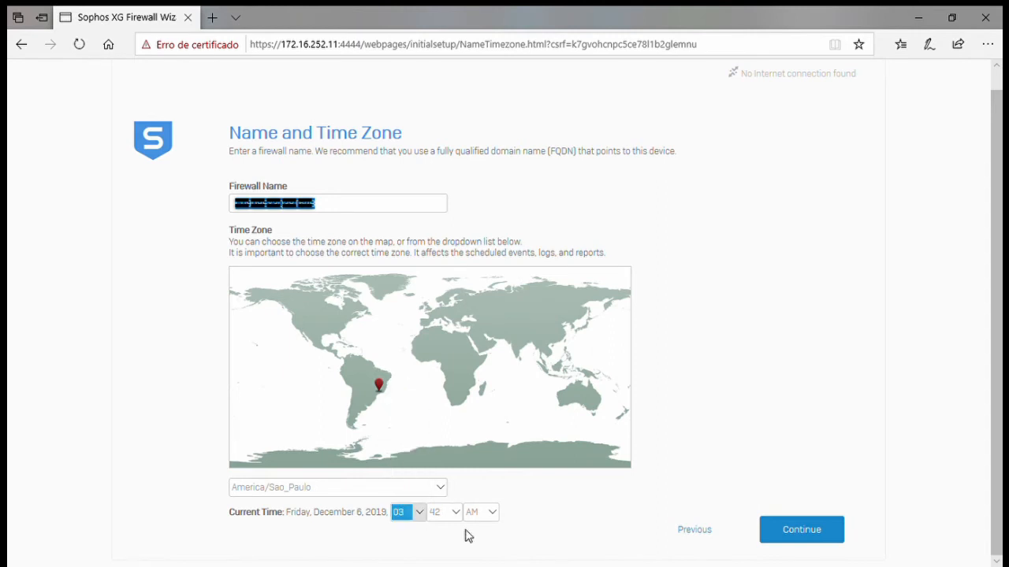
click(446, 512)
mouse_move(448, 404)
mouse_down()
mouse_move(454, 431)
mouse_move(453, 416)
mouse_up()
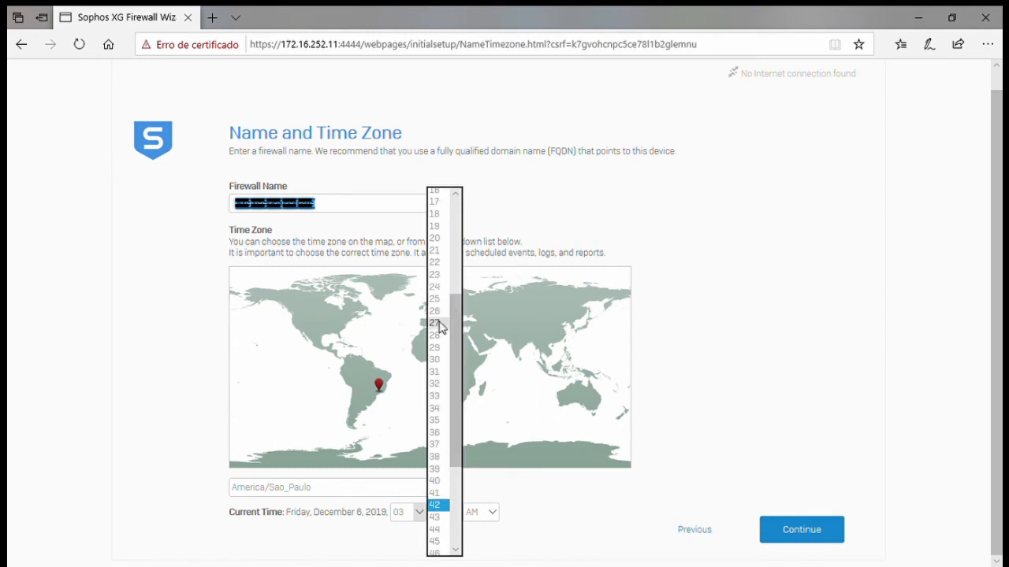
click(438, 384)
click(489, 519)
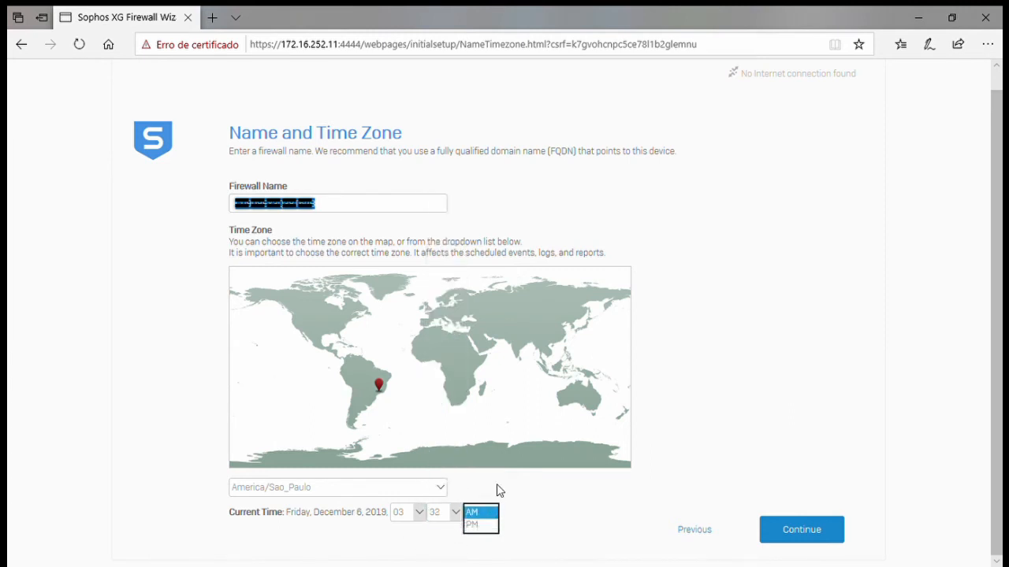
click(475, 524)
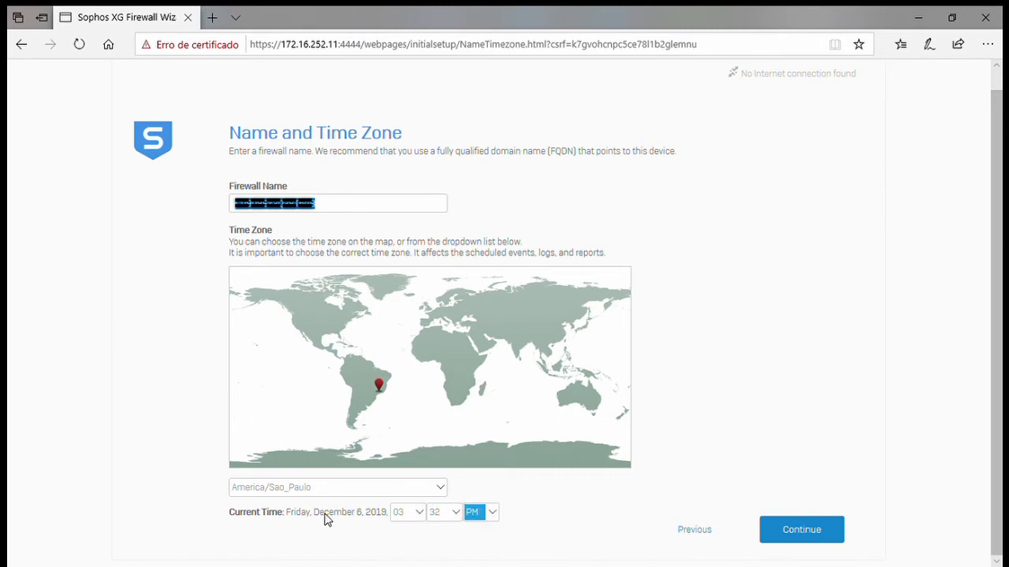
click(349, 522)
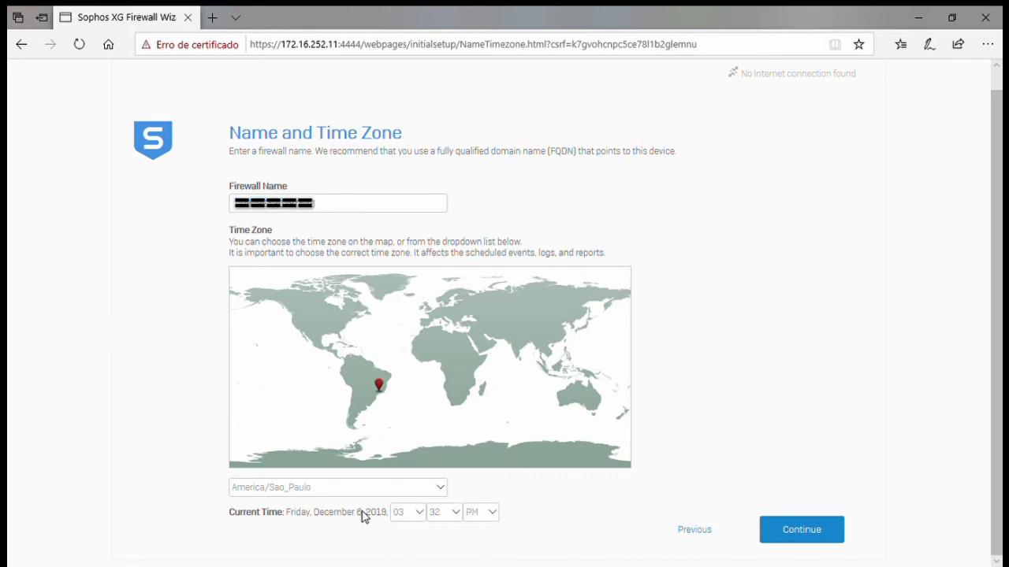
- Submit the name and time zone settings and wait for Basic Setup is Complete
click(822, 535)
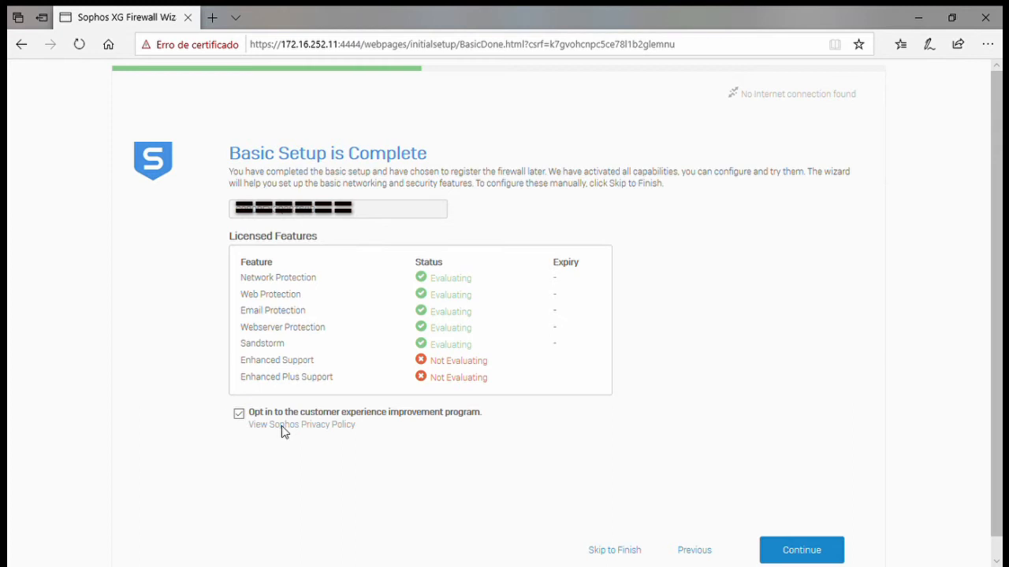
- Untick the customer experience improvement program opt-in and continue to LAN configuration
click(239, 414)
click(823, 550)
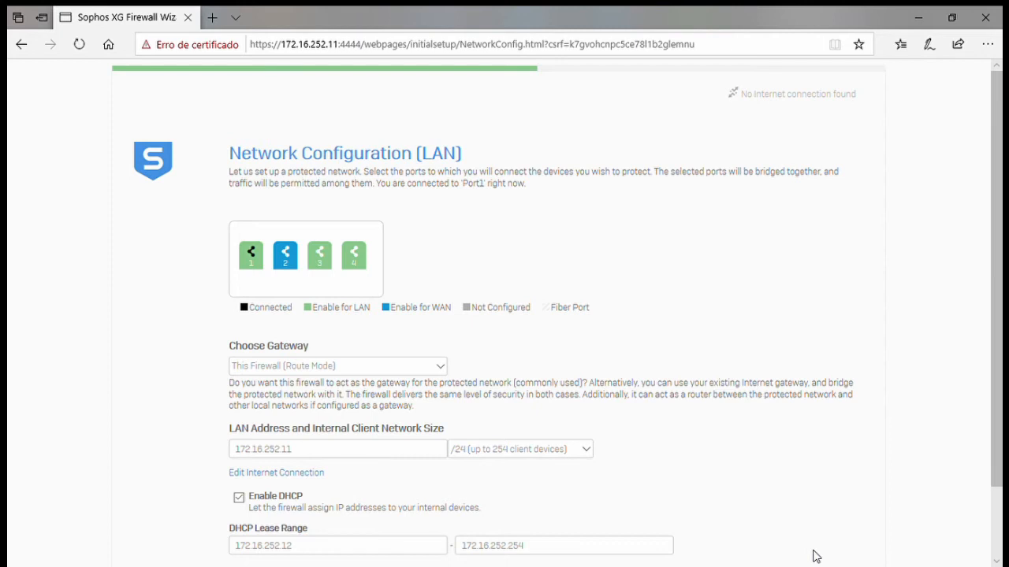
- Change the LAN gateway from This Firewall (Route Mode) to Internet Gateway (Bridge Mode)
scroll(811, 541, down, 1)
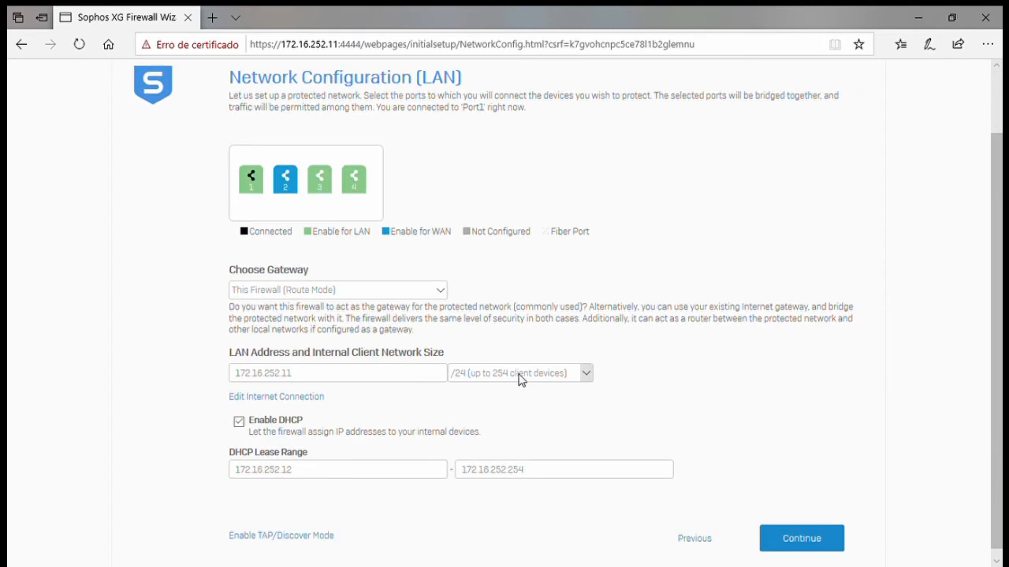
click(342, 291)
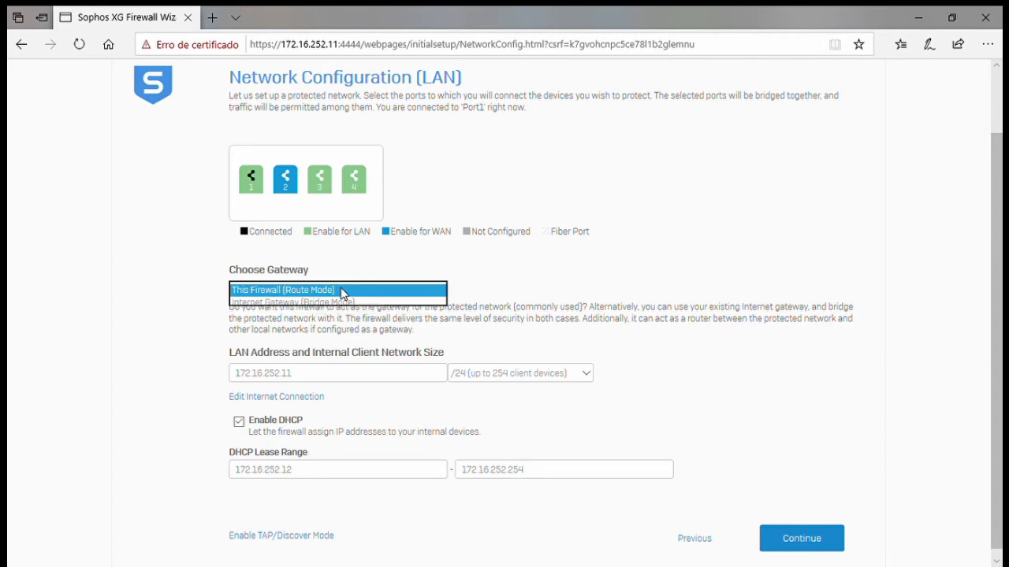
click(342, 291)
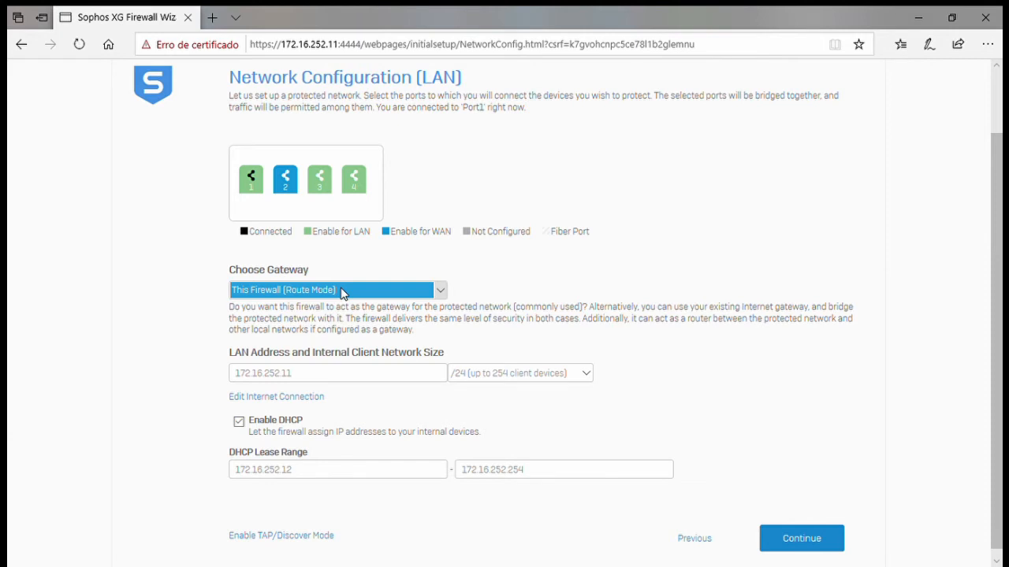
click(341, 291)
click(347, 303)
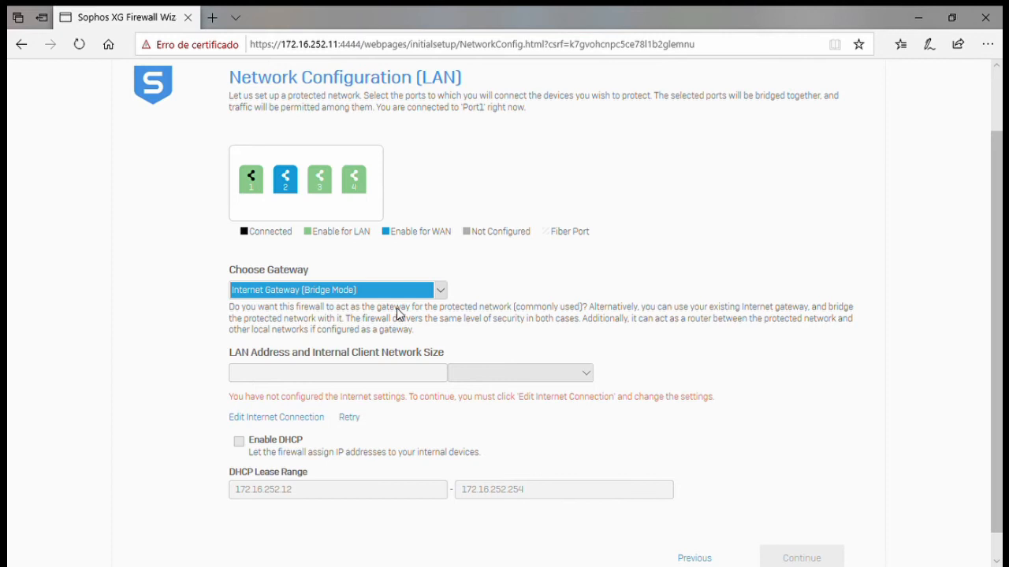
- Switch the Choose Gateway setting back to This Firewall (Route Mode)
click(404, 291)
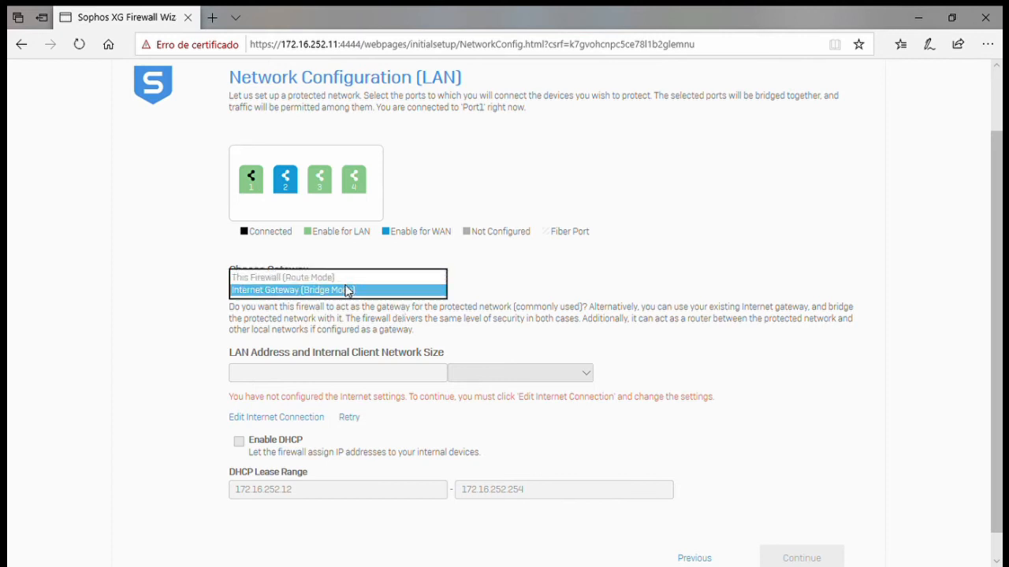
click(342, 277)
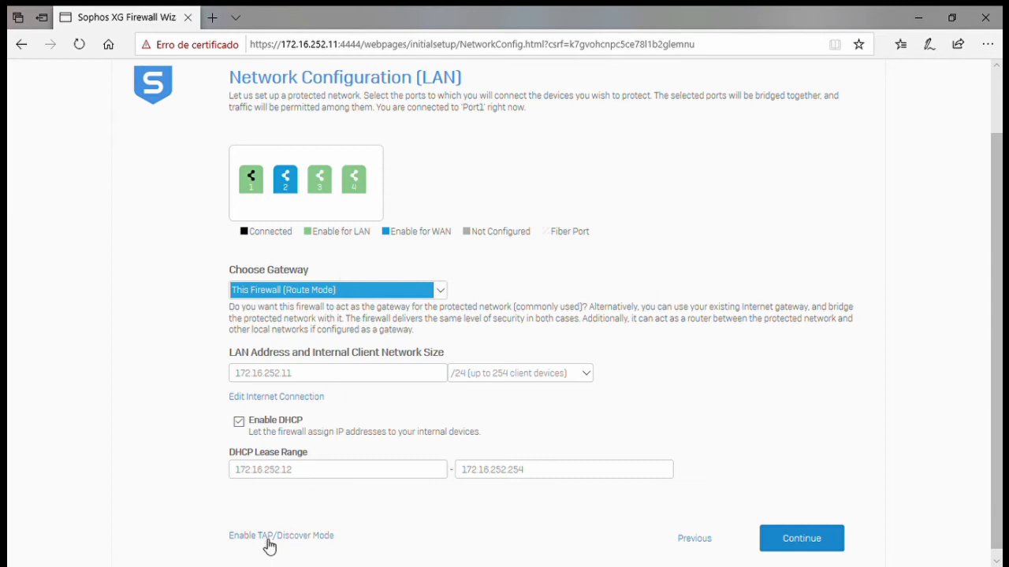
- Disable DHCP on the LAN at 172.16.252.11 /24 so no lease range is assigned
drag(210, 541, 378, 543)
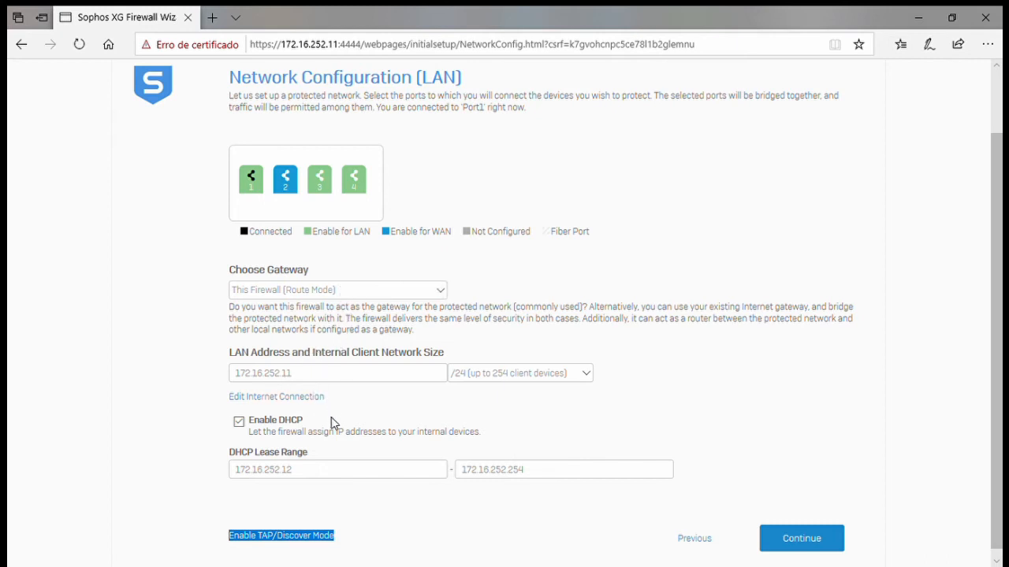
click(260, 426)
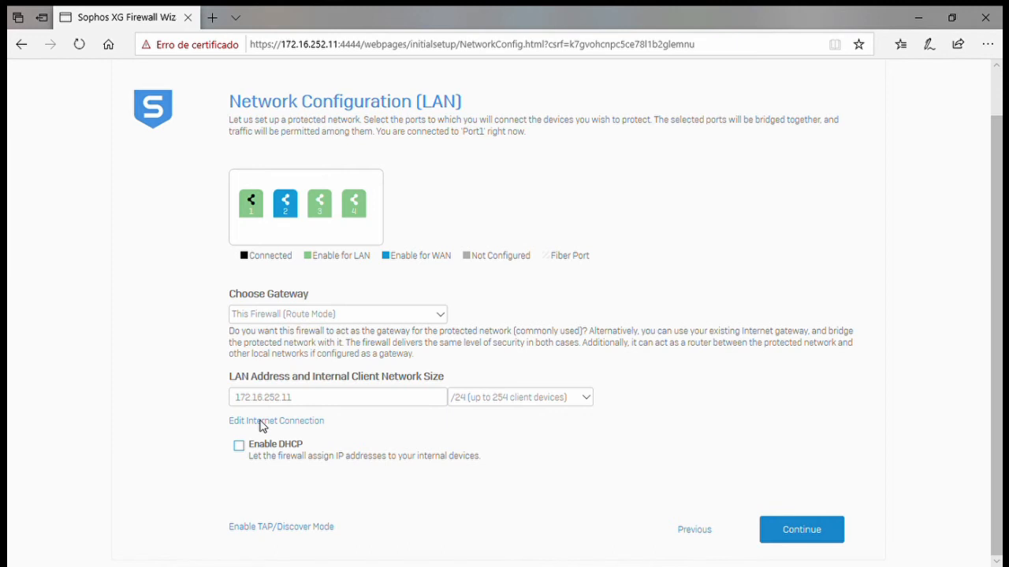
- Accept the Route Mode LAN settings and advance to the Network Protection step
click(795, 531)
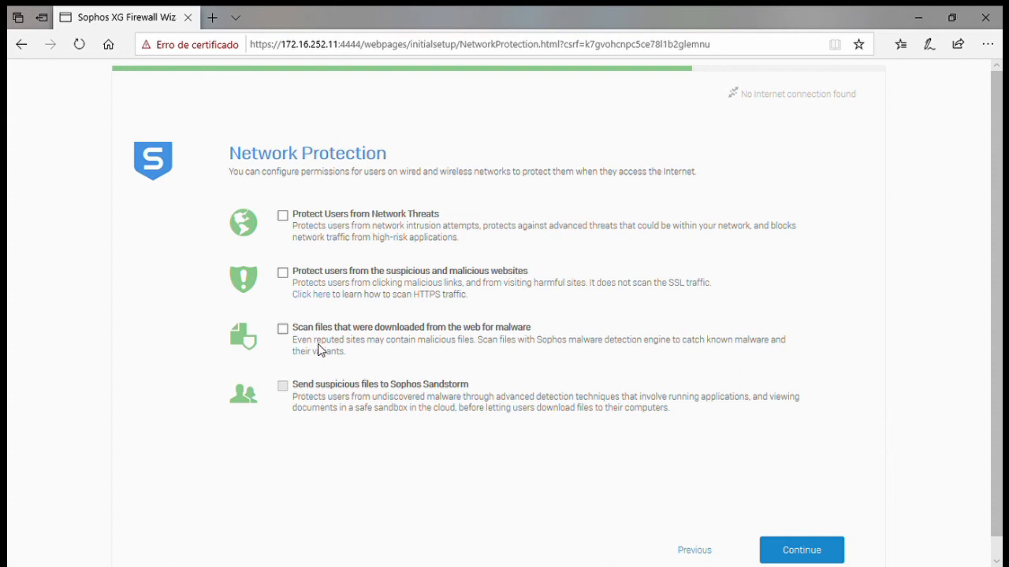
- Enable download malware scanning, malicious website protection, and sending suspicious files to Sophos Sandstorm
click(282, 329)
click(282, 273)
click(282, 386)
- Turn off malicious website protection, then enter the support email address as notification recipient and sender
click(282, 273)
click(793, 556)
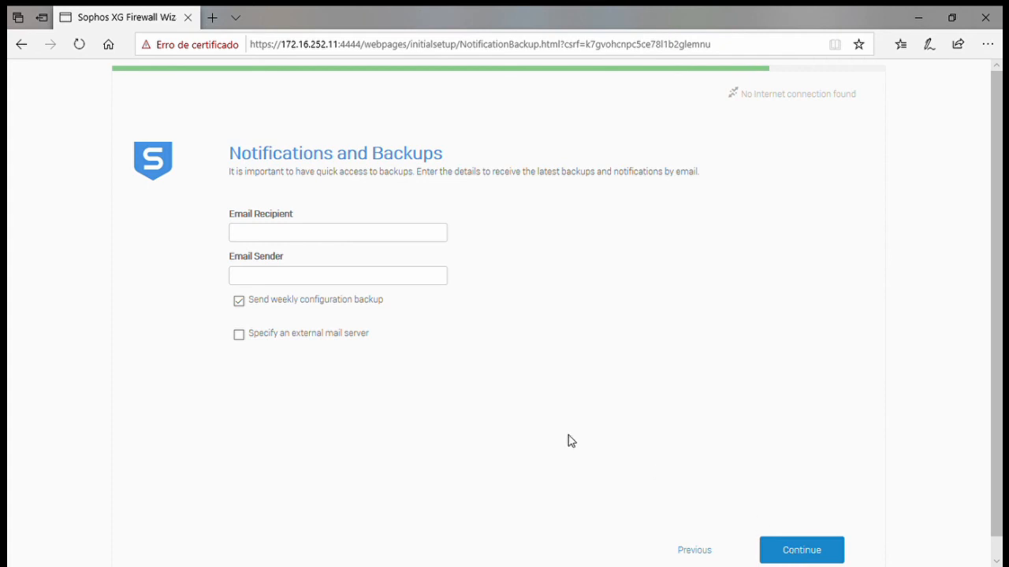
click(320, 235)
key(Tab)
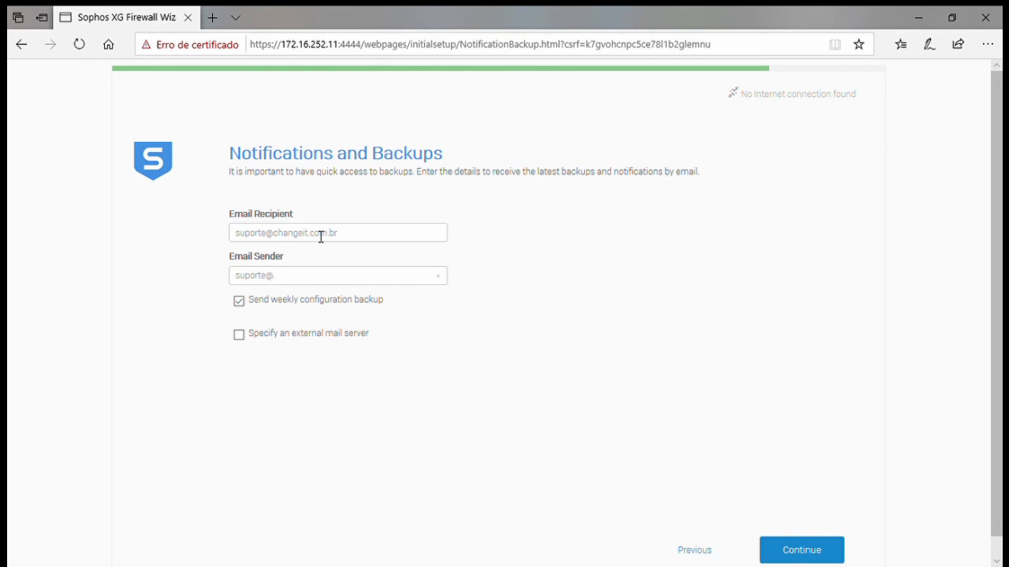
drag(252, 301, 427, 325)
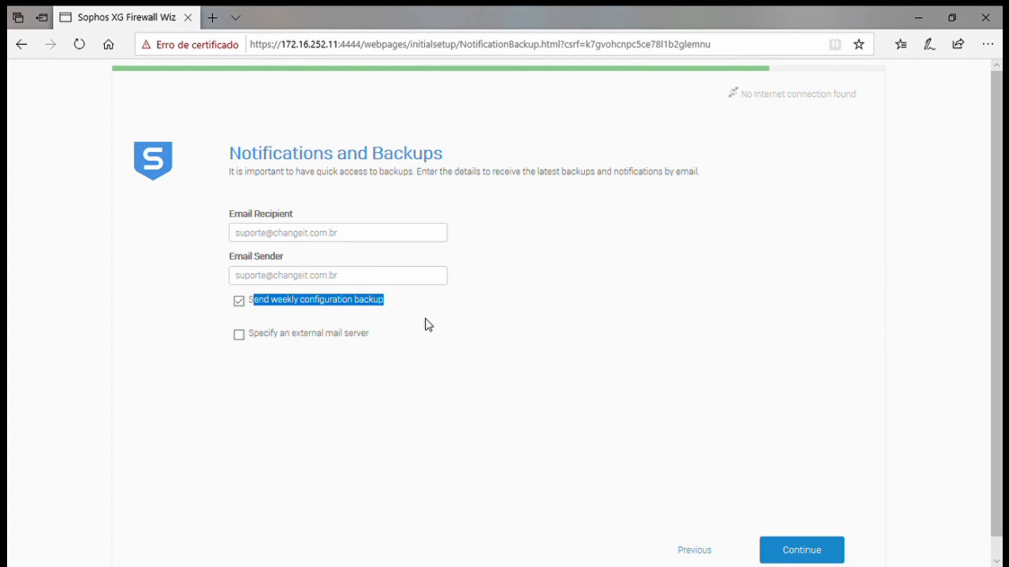
click(251, 341)
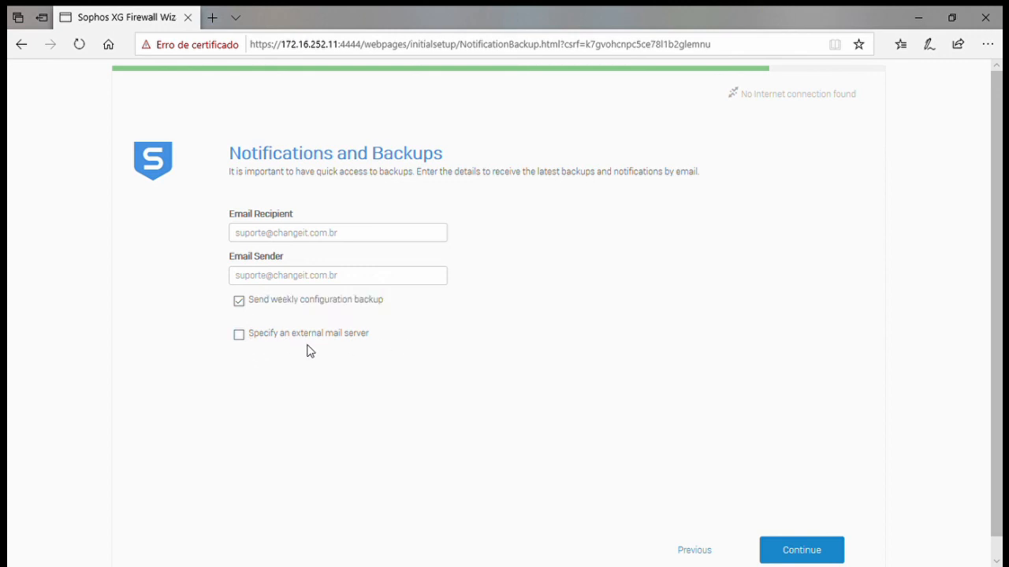
- Leave 'Specify an external mail server' unchecked and proceed to the Configuration Summary
click(240, 338)
click(238, 337)
click(238, 335)
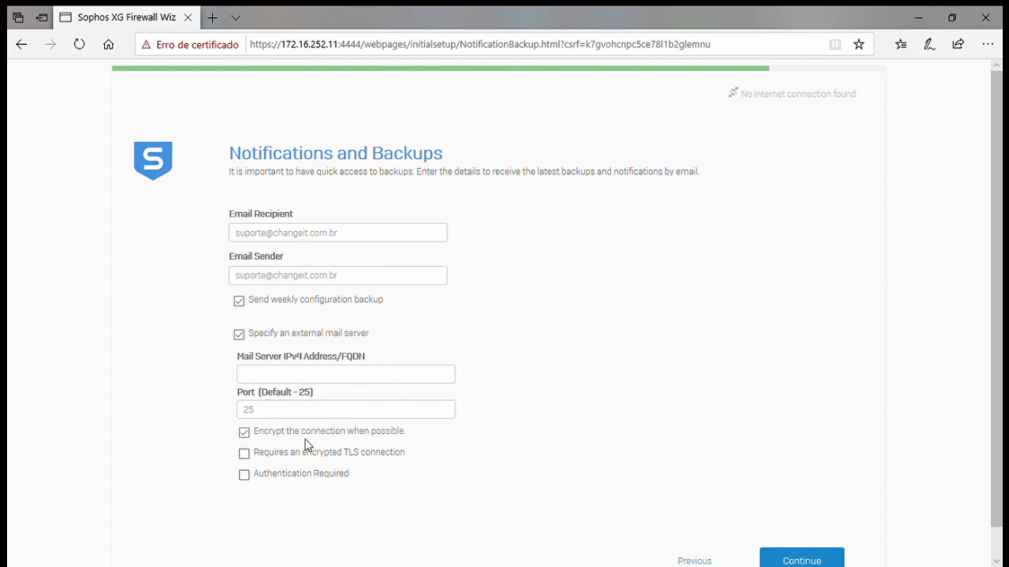
click(241, 334)
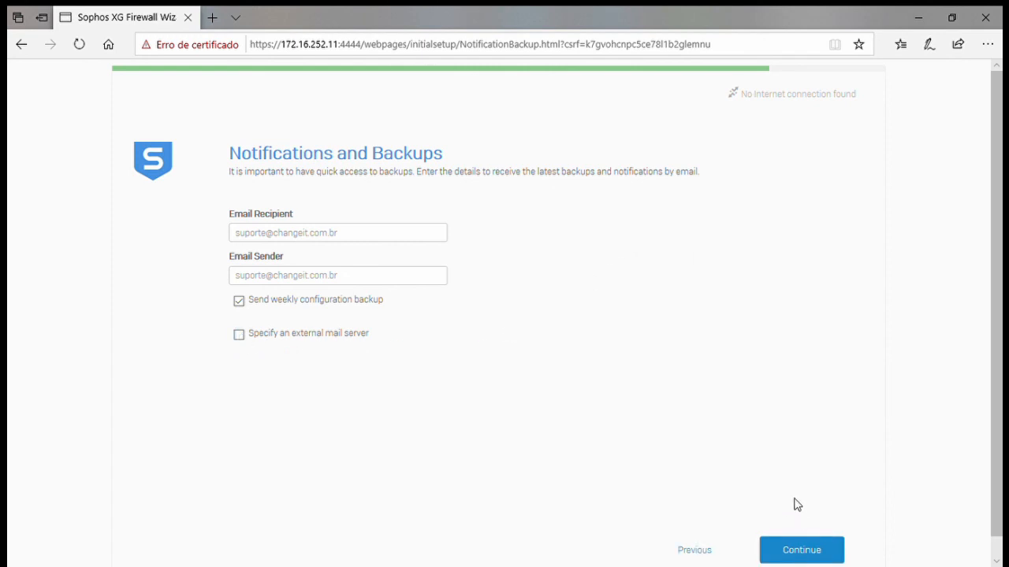
click(804, 542)
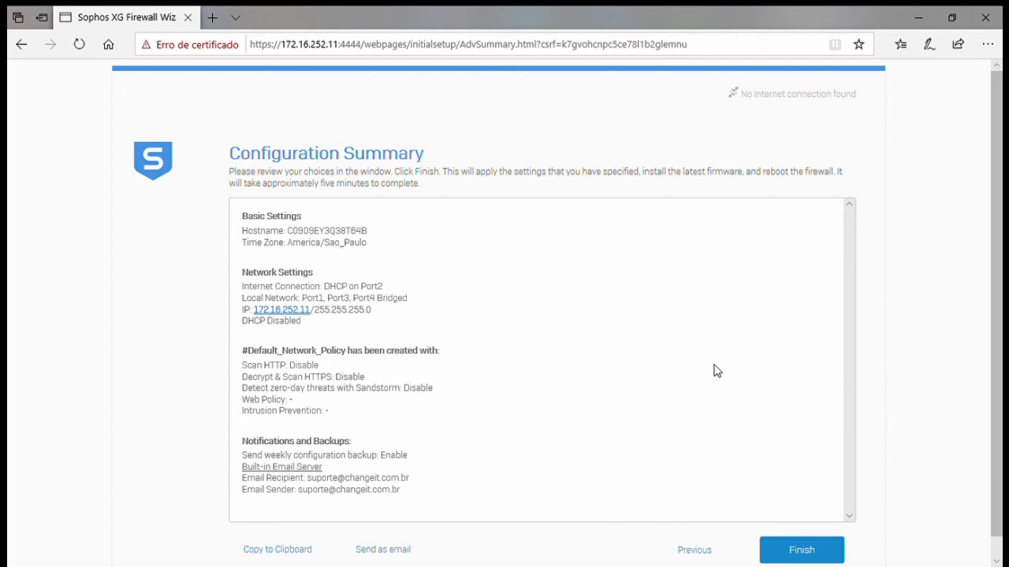
- Finish the wizard from the Configuration Summary so the firewall applies its configuration
click(801, 550)
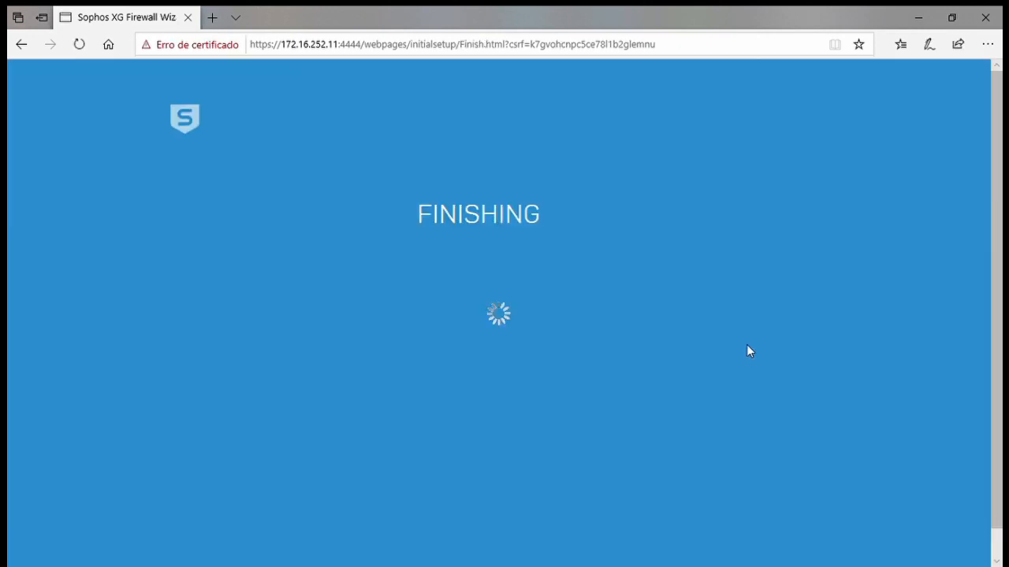